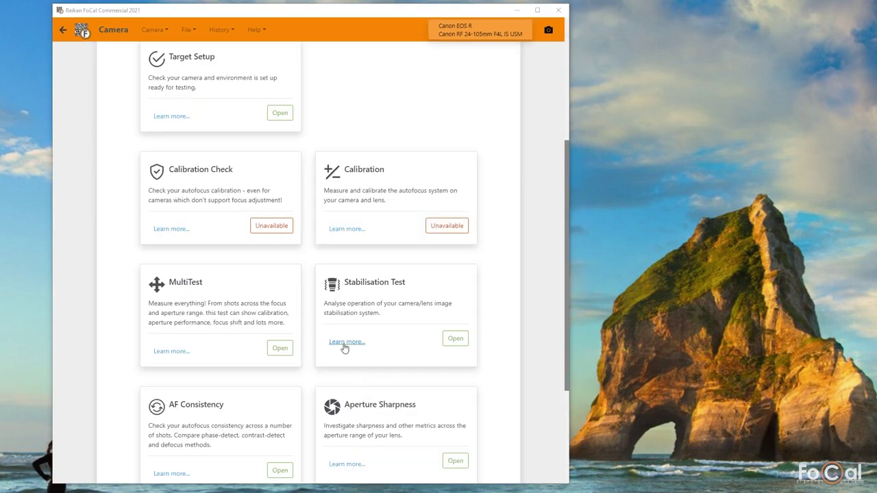
# Step: Open the Stabilisation Test information page from the card's 'Learn more...' link
pyautogui.click(344, 345)
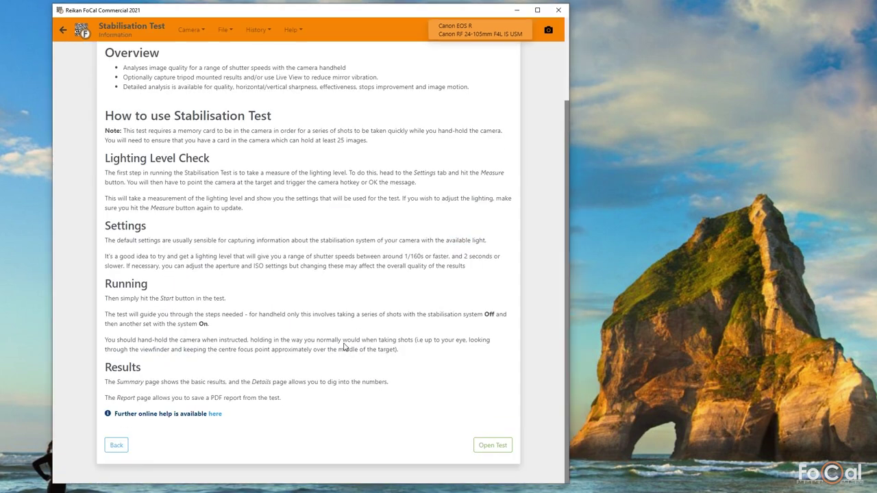
# Step: Open the online Stabilisation Test help in Chrome and read down through its setup sections
pyautogui.click(215, 415)
pyautogui.scroll(-10, 411, 367)
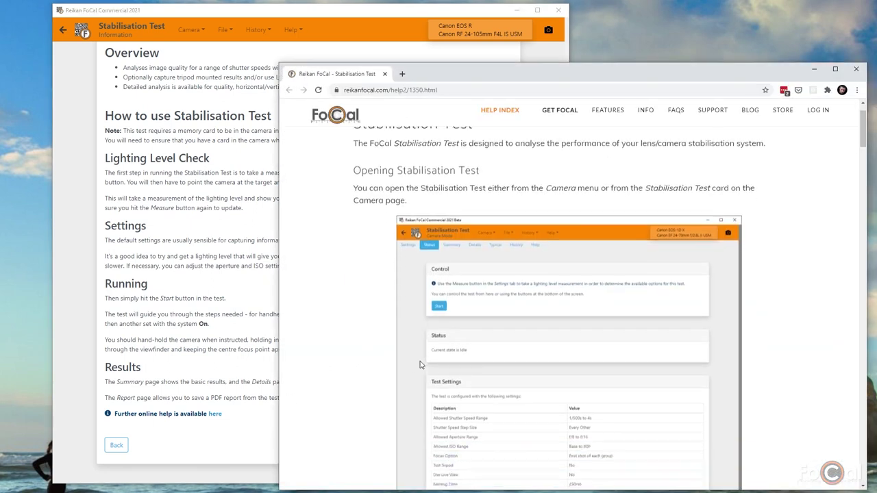
pyautogui.scroll(-5, 421, 366)
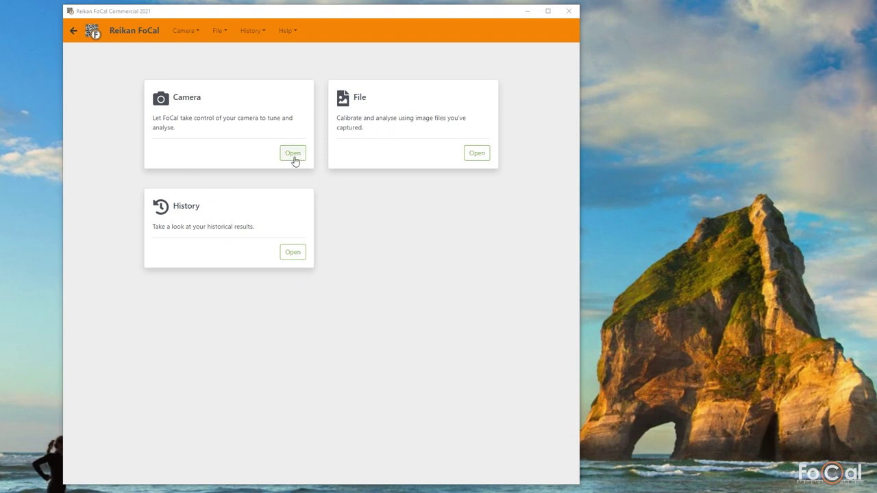
# Step: Connect the Canon EOS R from the Camera card and open the Stabilisation Test
pyautogui.click(293, 153)
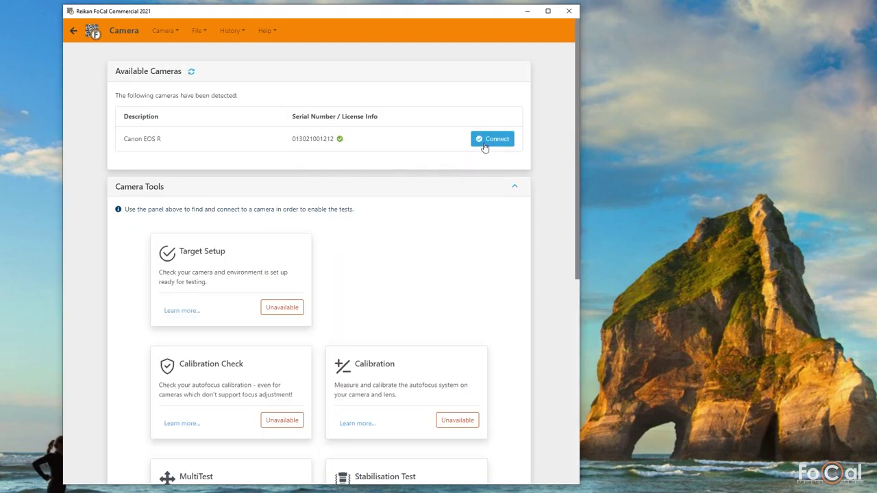
pyautogui.click(492, 139)
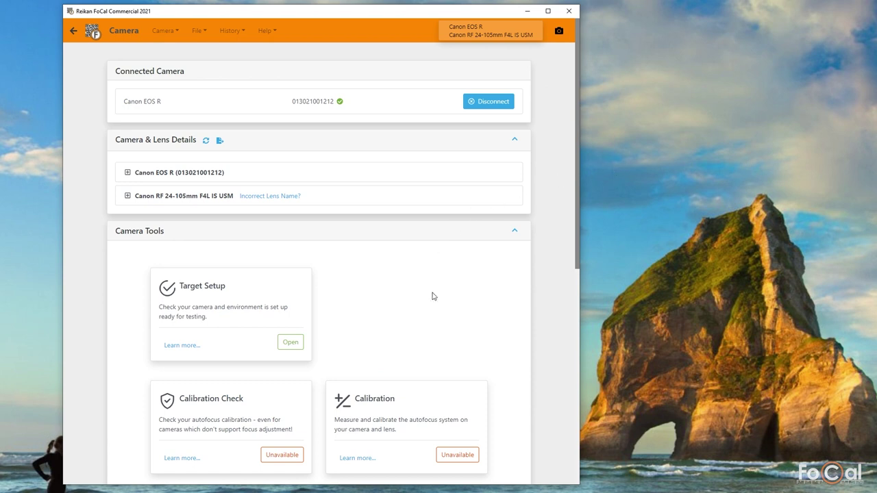
pyautogui.scroll(-4, 433, 297)
pyautogui.click(466, 294)
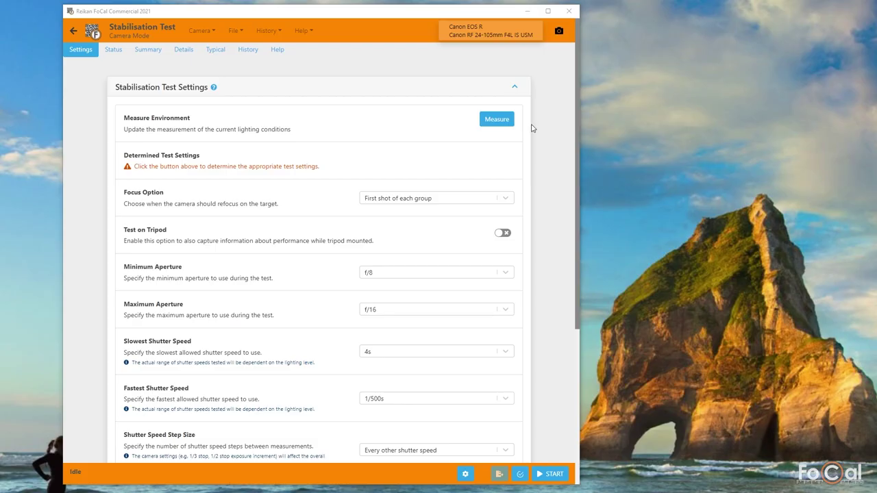
# Step: Measure and re-measure the lighting level, then reopen the Stabilisation Test status page
pyautogui.click(498, 120)
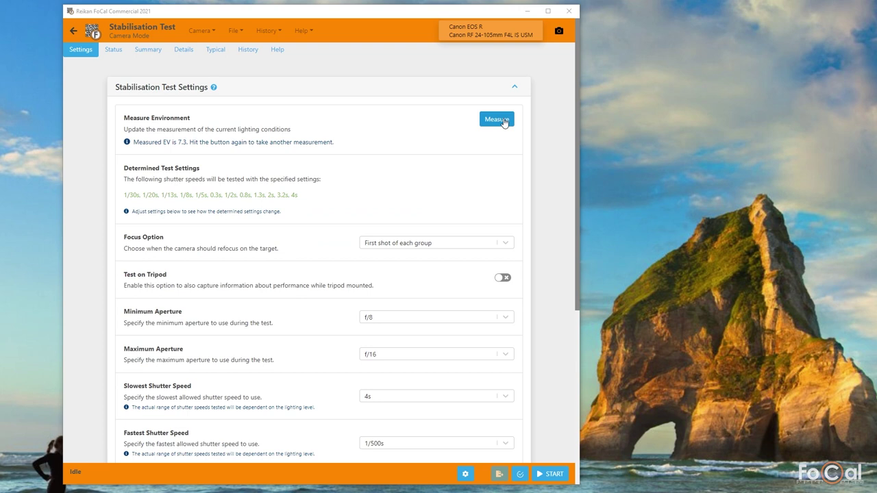
pyautogui.click(503, 121)
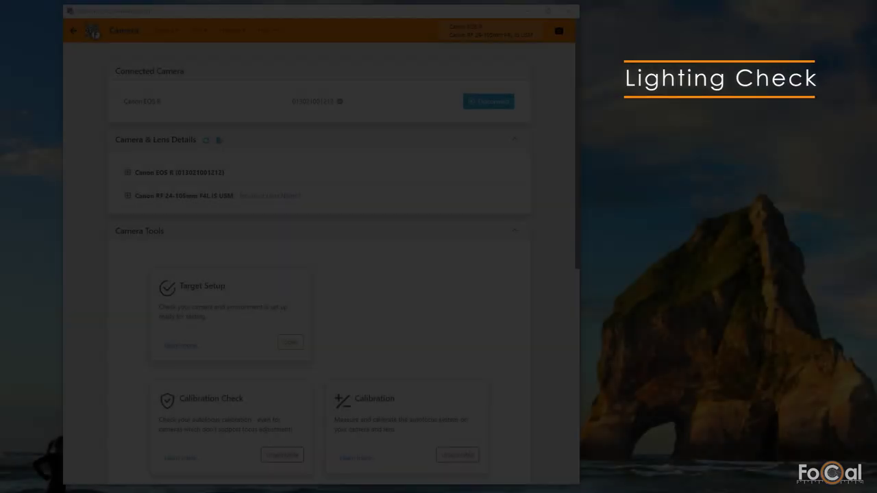
pyautogui.scroll(-4, 398, 356)
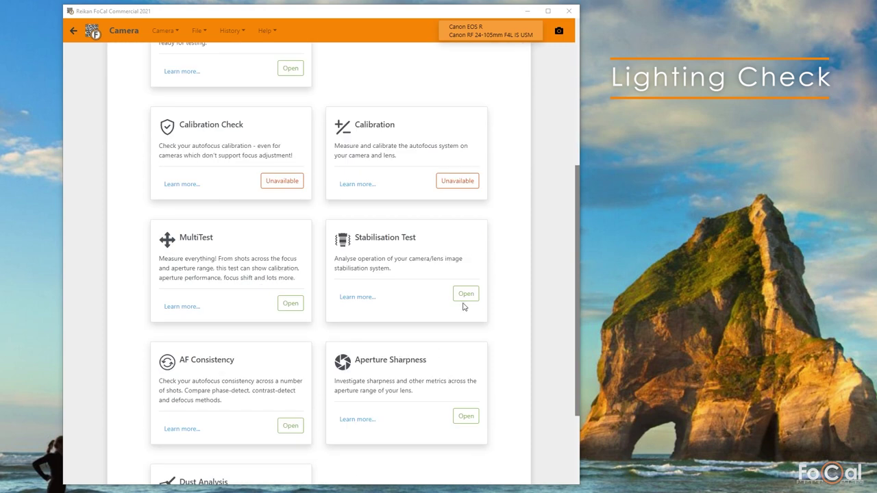
pyautogui.click(465, 294)
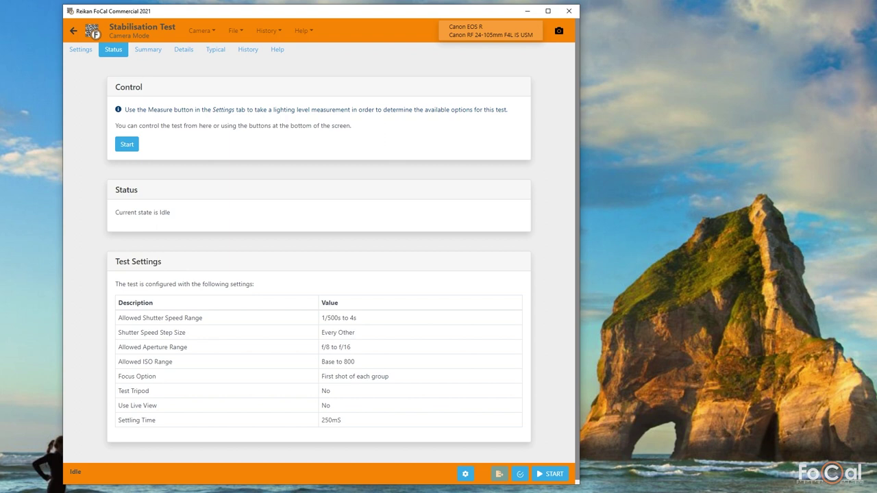
# Step: Show the Stabilisation Test Settings, with lighting at EV 10.0 and shutter speeds 1/250s to 1s
pyautogui.click(81, 50)
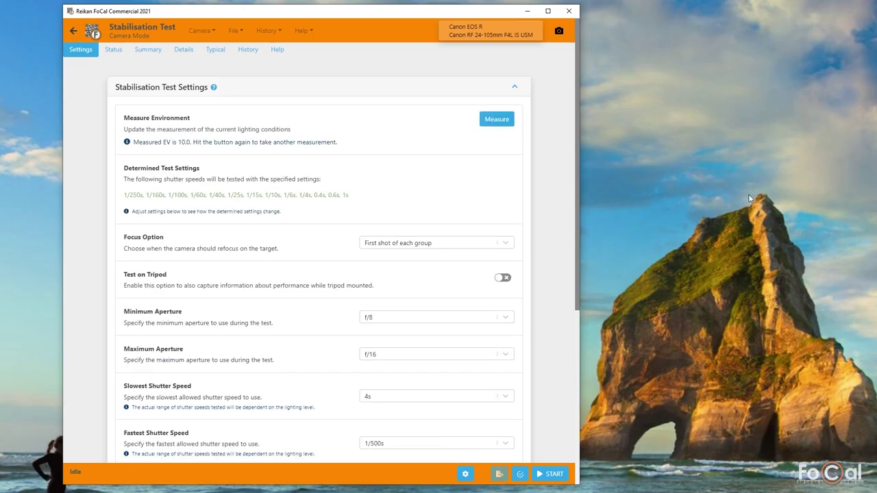
# Step: Scroll through all Stabilisation Test settings down to Use Live View, lighting now EV 8.3
pyautogui.scroll(-2, 343, 274)
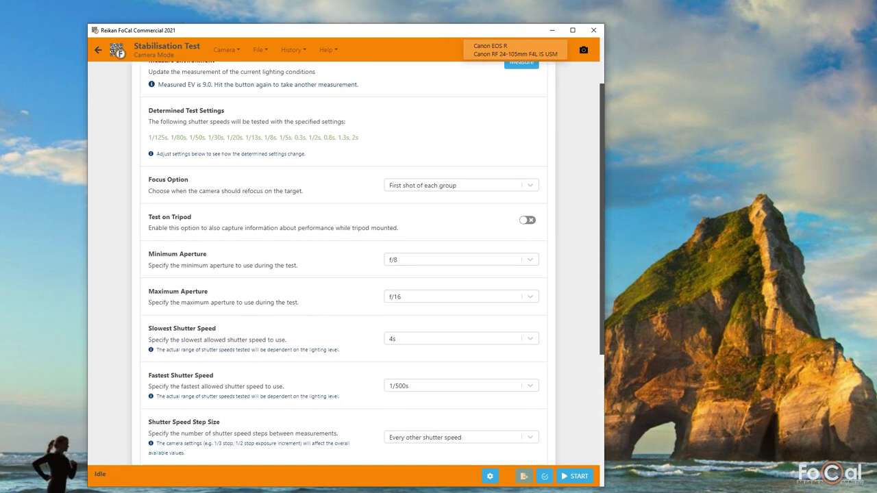
pyautogui.scroll(-2, 343, 274)
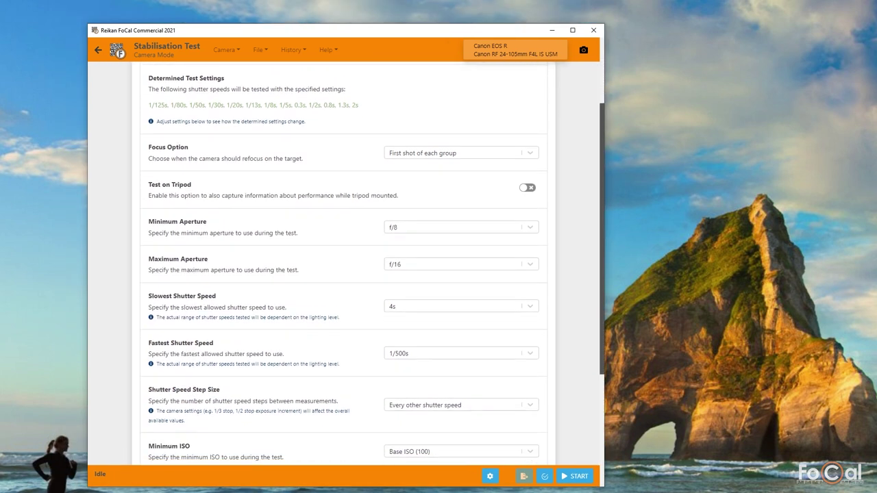
pyautogui.scroll(-1, 342, 274)
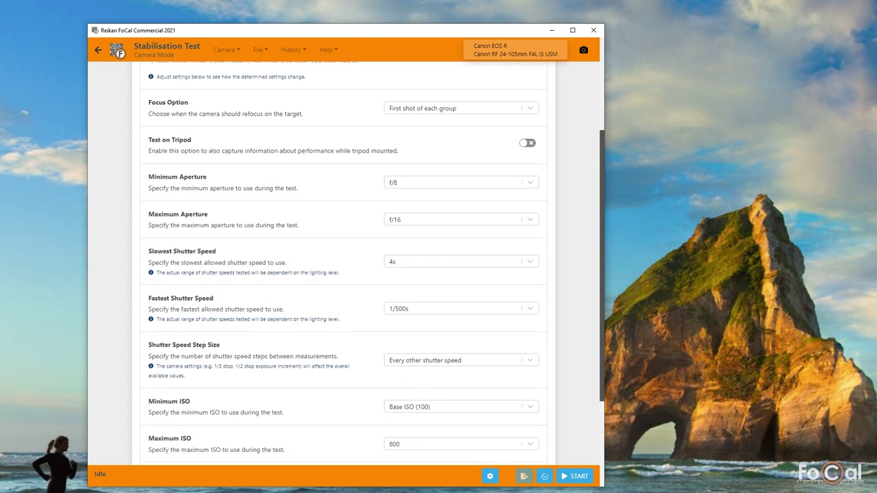
pyautogui.scroll(-1, 342, 274)
pyautogui.scroll(-1, 343, 274)
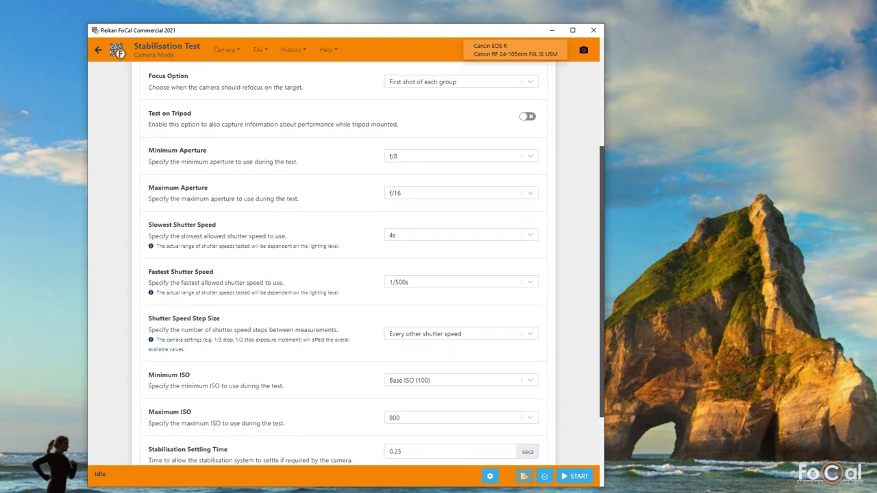
pyautogui.scroll(-1, 342, 274)
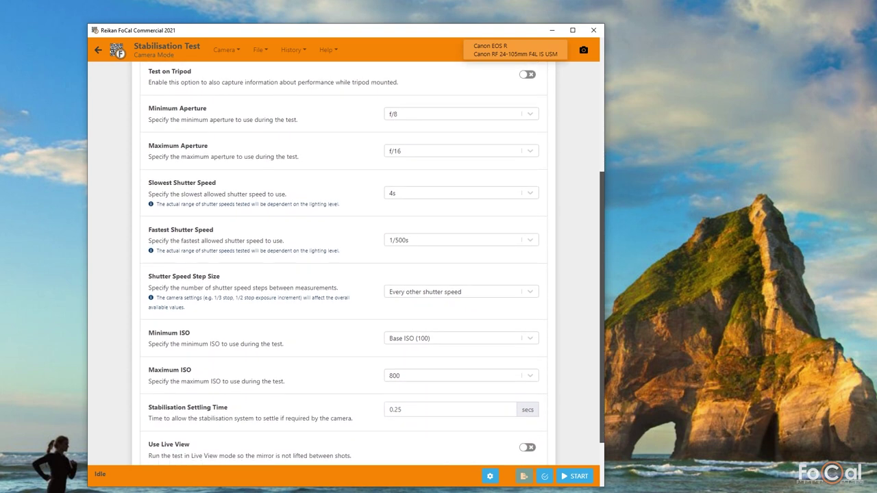
pyautogui.scroll(-1, 342, 274)
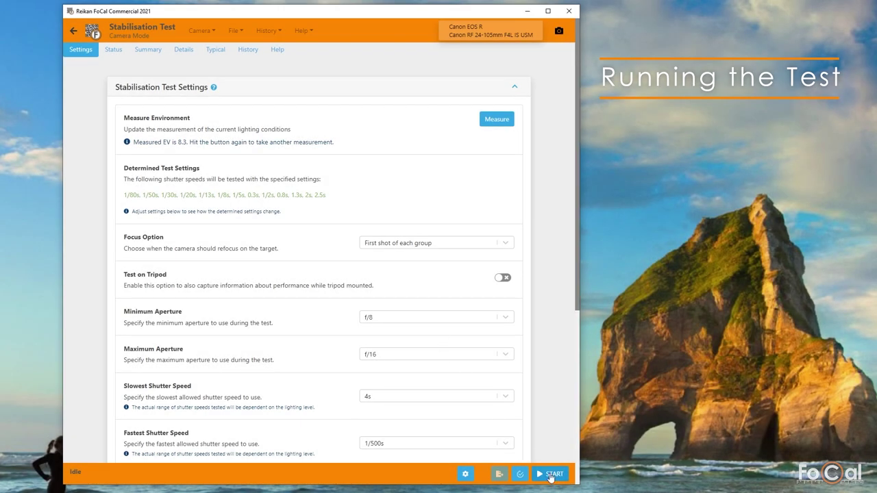
# Step: Start the handheld Stabilisation Test run, charting 13 points from 1/80s to 2.5s
pyautogui.click(550, 474)
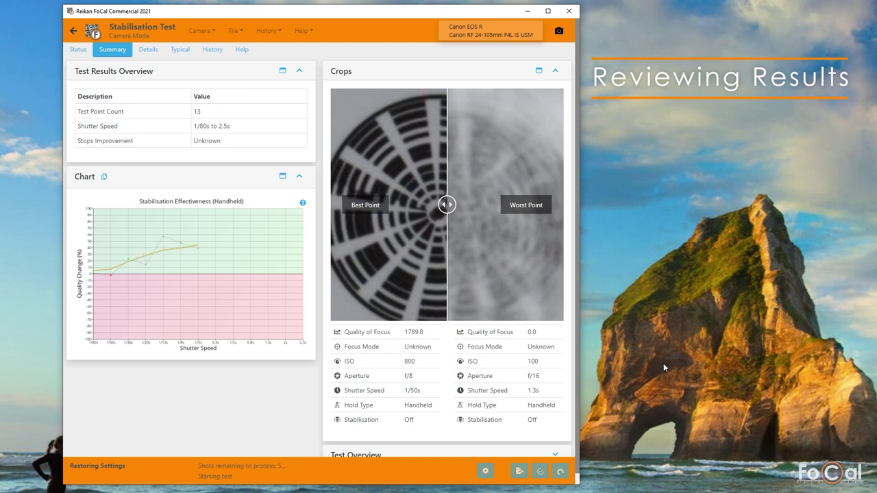
# Step: Show detailed results: 26 shots, 4.5 stops improvement, 1/105s maximum handheld speed
pyautogui.click(183, 52)
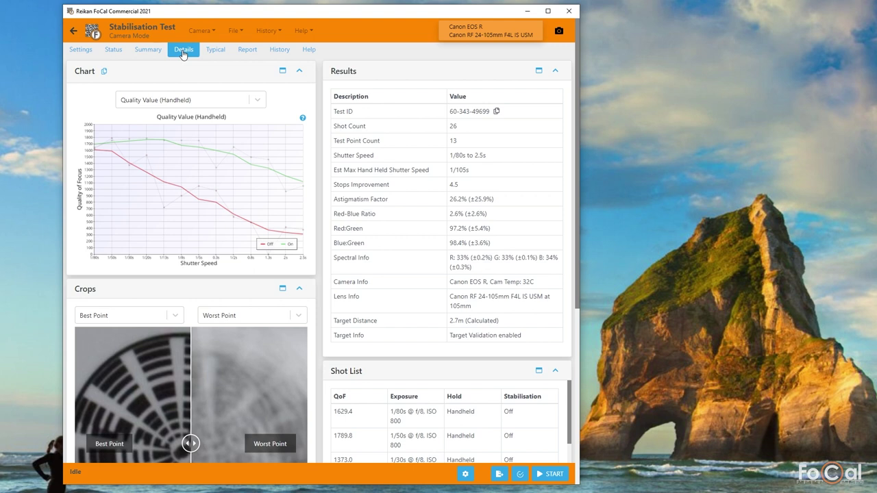
# Step: View the Stabilisation Effectiveness, H/V Ratio, Absolute H/V Ratio and Absolute H/V Ratio Difference charts
pyautogui.click(259, 102)
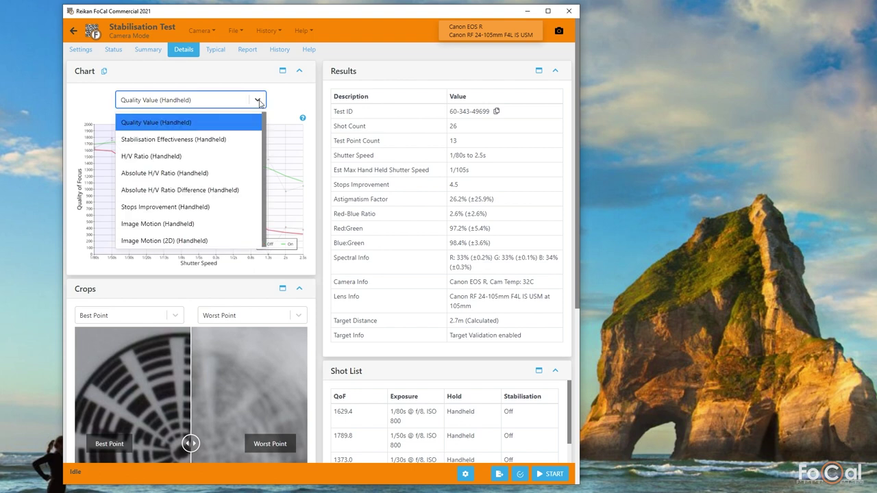
pyautogui.click(237, 140)
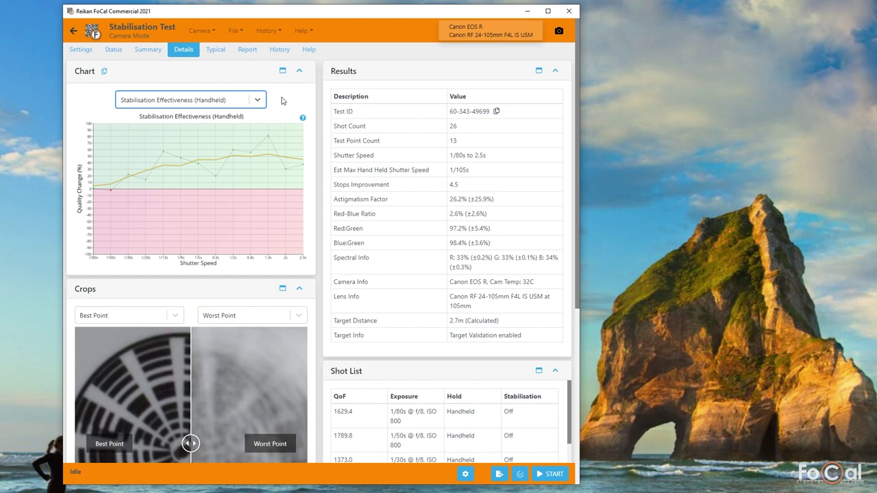
pyautogui.click(257, 100)
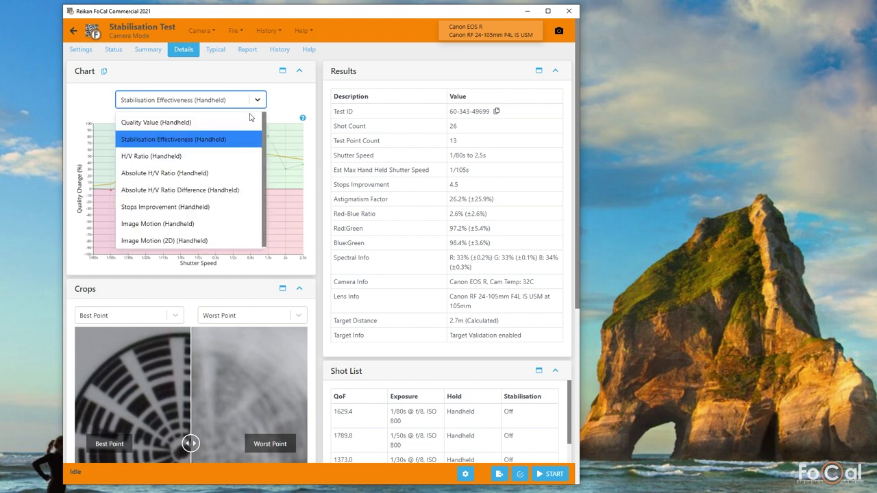
pyautogui.press('Escape')
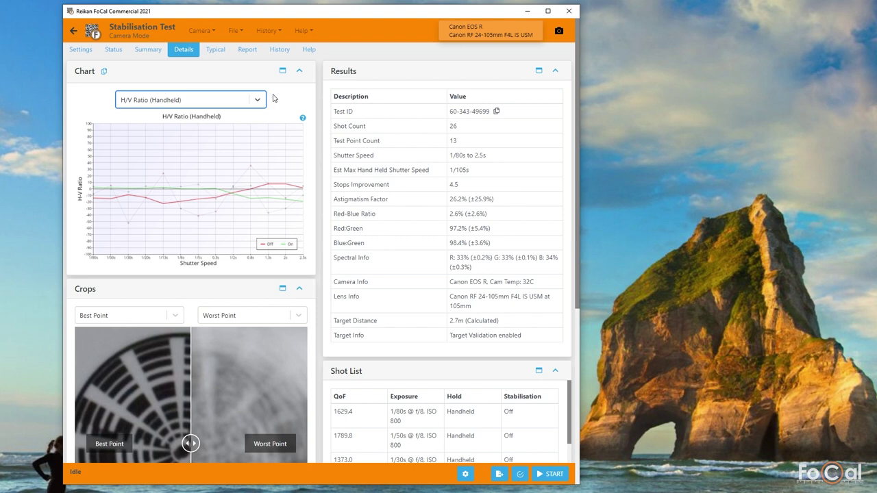
pyautogui.click(258, 101)
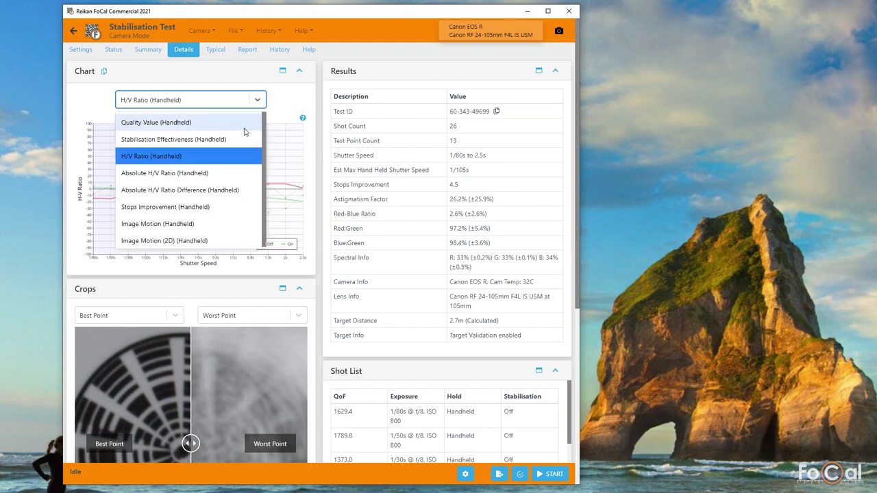
pyautogui.click(231, 175)
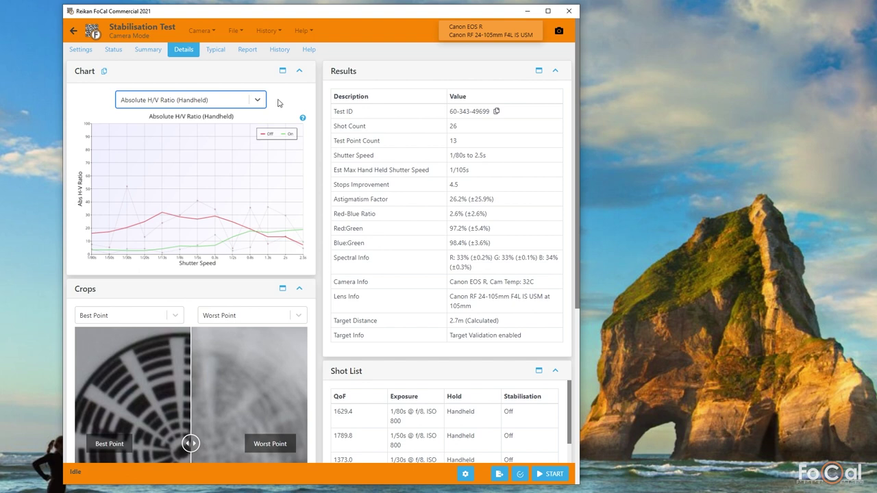
pyautogui.click(257, 101)
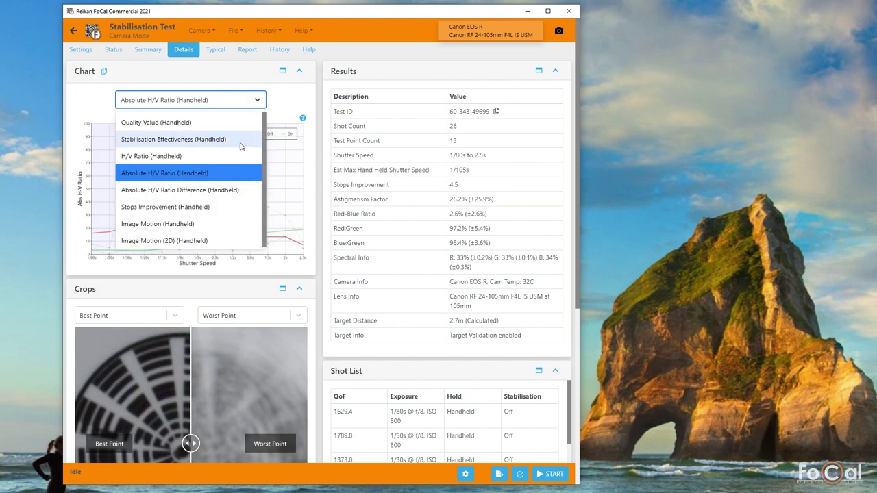
pyautogui.click(228, 192)
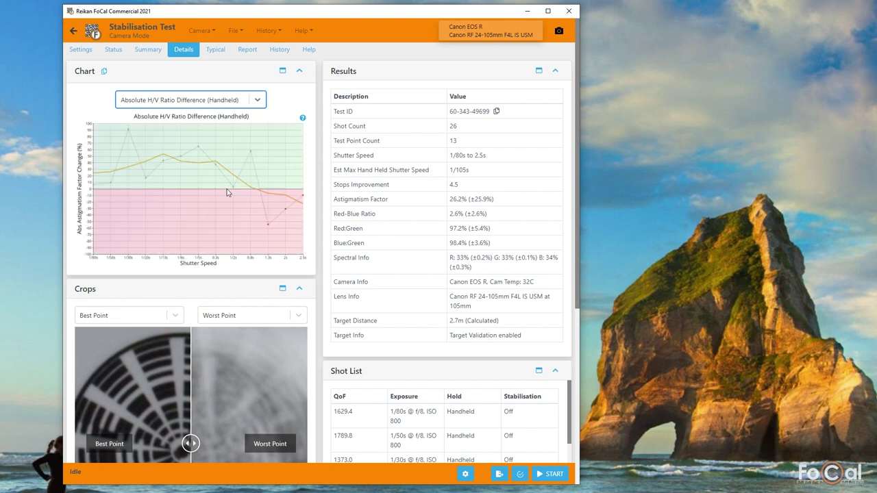
# Step: View Stops Improvement, Image Motion and Image Motion (2D) charts, then save the PDF report
pyautogui.click(258, 100)
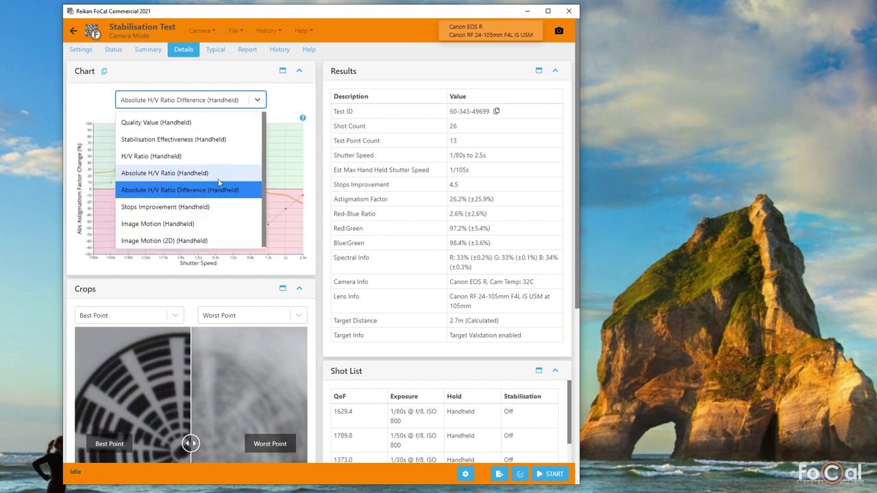
pyautogui.click(209, 208)
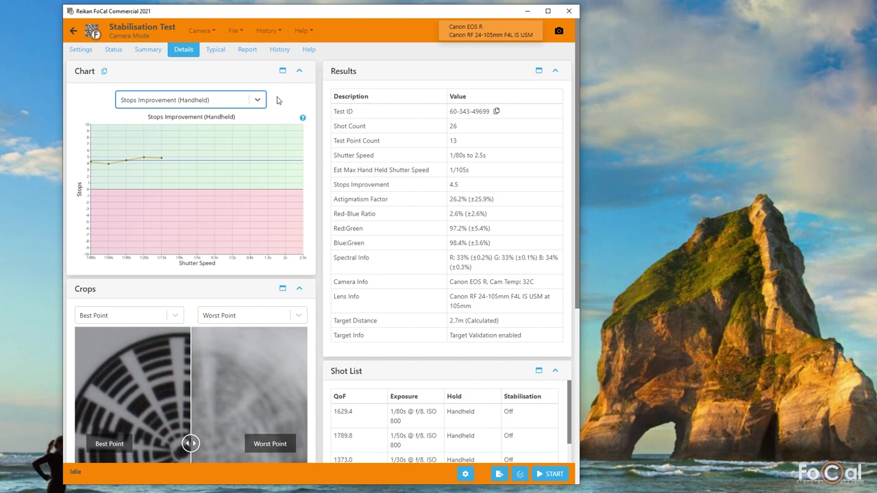
pyautogui.click(258, 100)
pyautogui.click(222, 222)
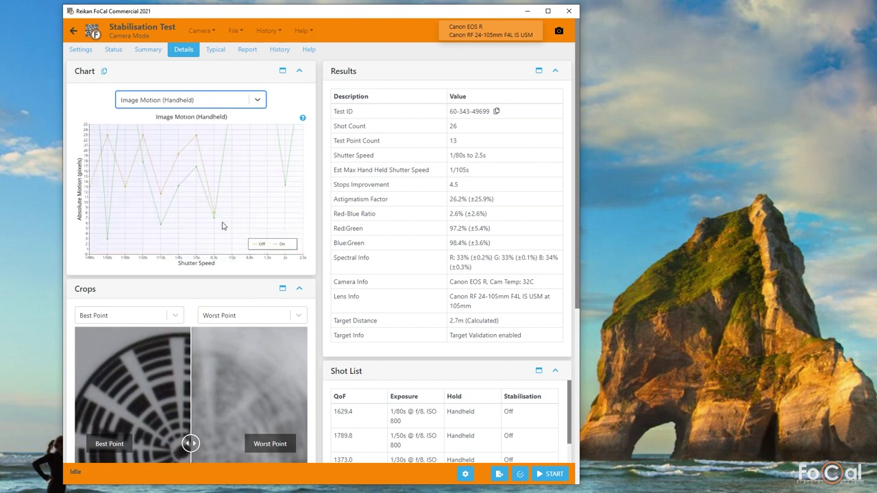
pyautogui.click(258, 101)
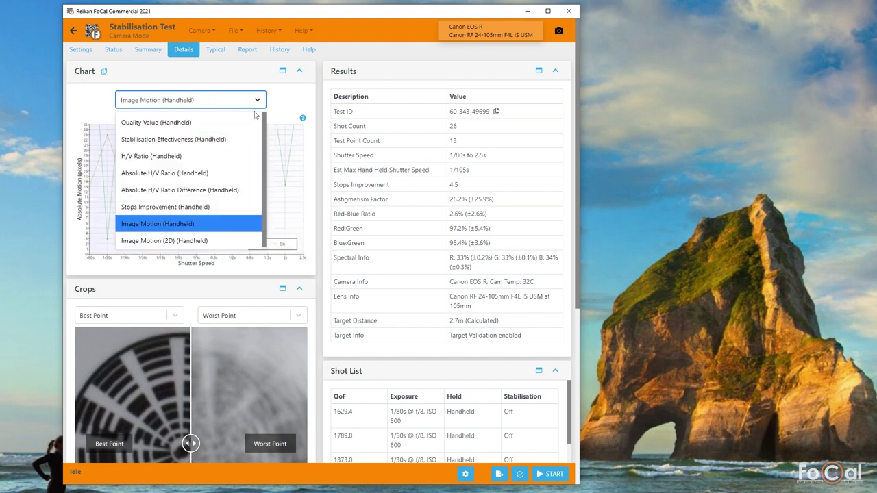
pyautogui.click(237, 241)
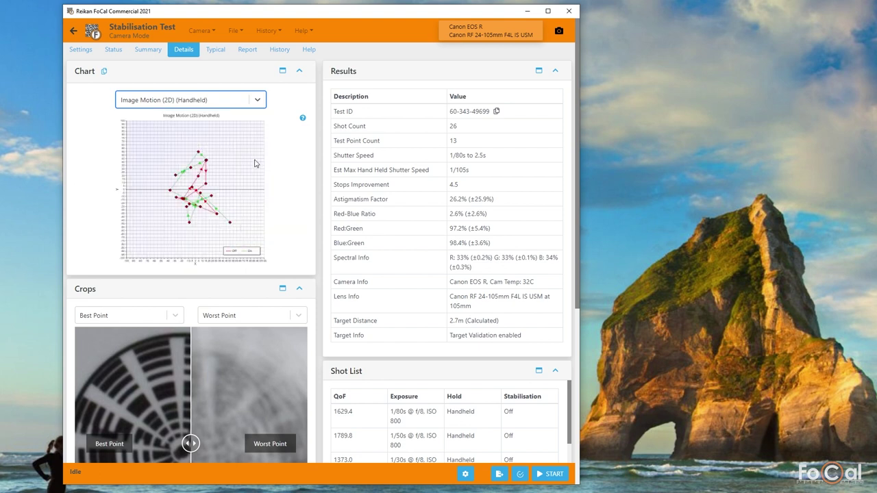
pyautogui.click(248, 50)
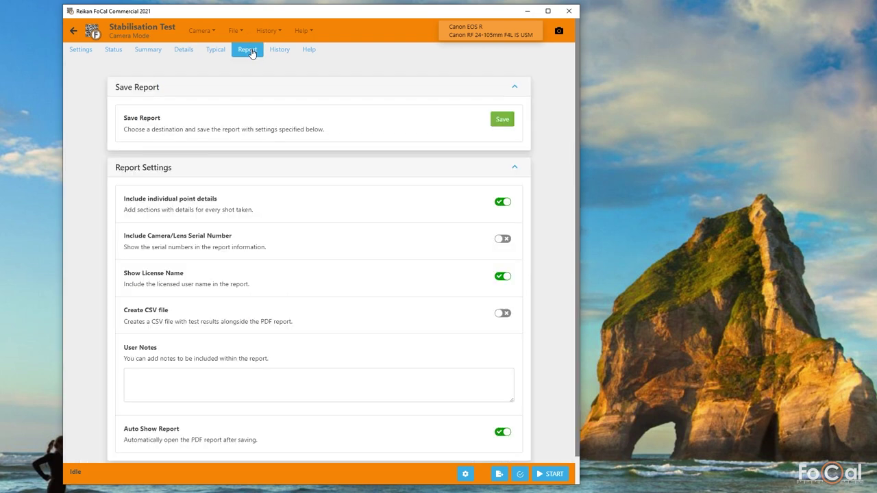
pyautogui.click(504, 122)
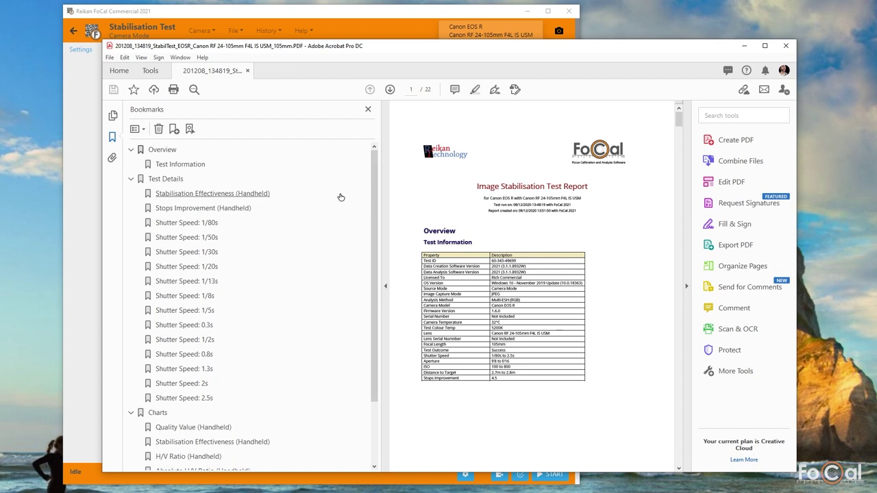
# Step: Jump to the 1/20s, 1/50s, 0.8s, 2.5s pages, then Quality Value and Stabilisation Effectiveness charts
pyautogui.scroll(-2, 333, 214)
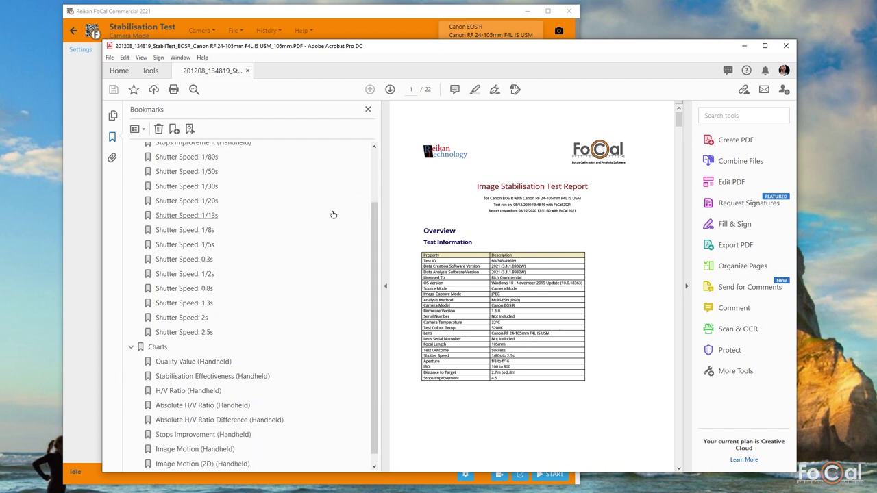
pyautogui.click(149, 203)
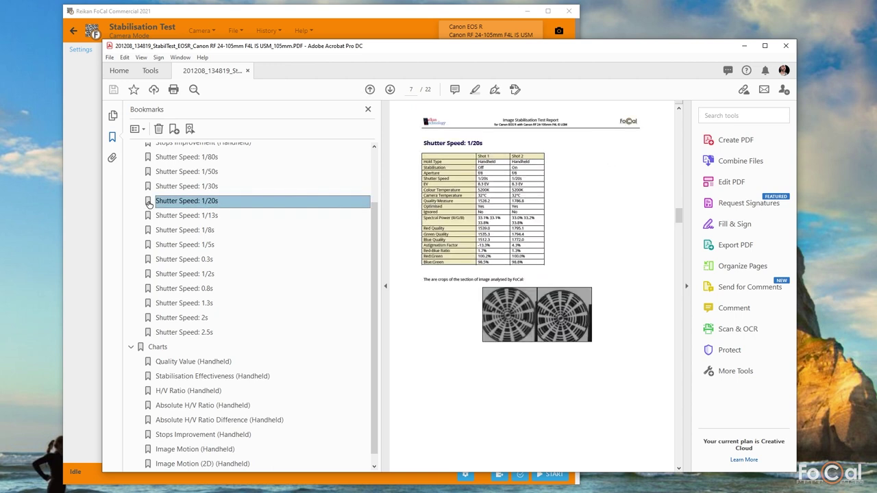
pyautogui.click(196, 173)
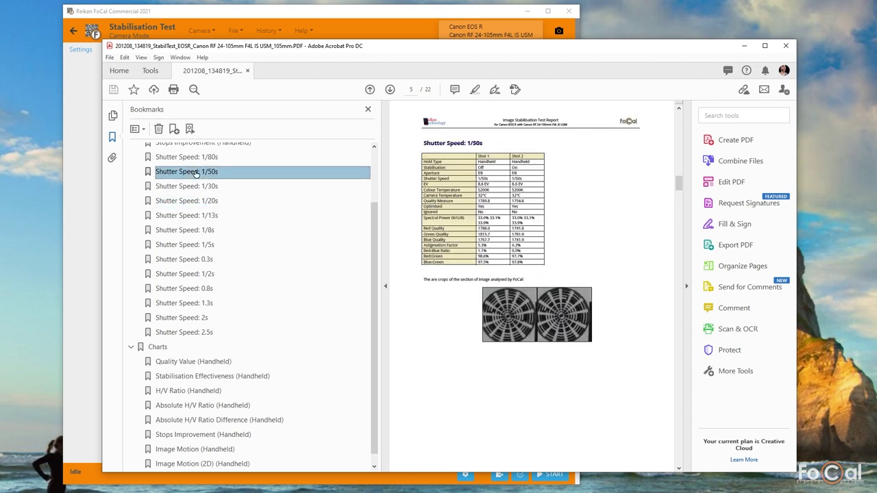
pyautogui.click(197, 289)
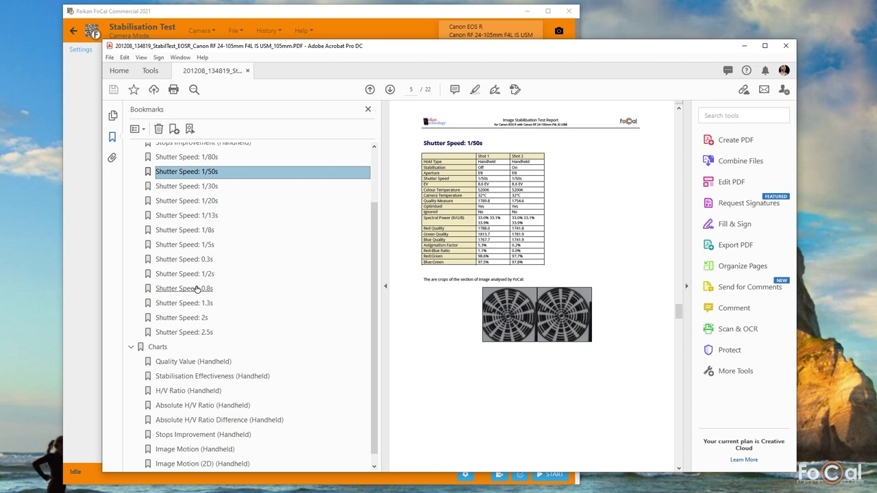
pyautogui.click(197, 333)
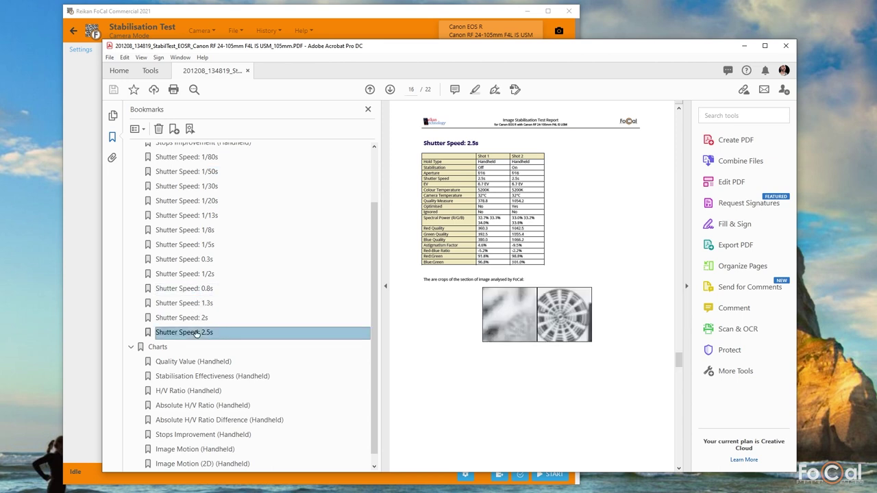
pyautogui.click(196, 362)
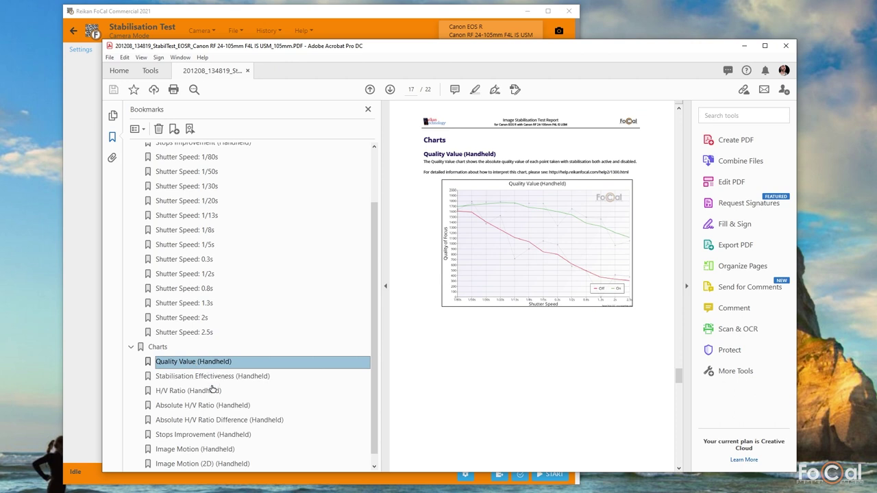
pyautogui.click(206, 378)
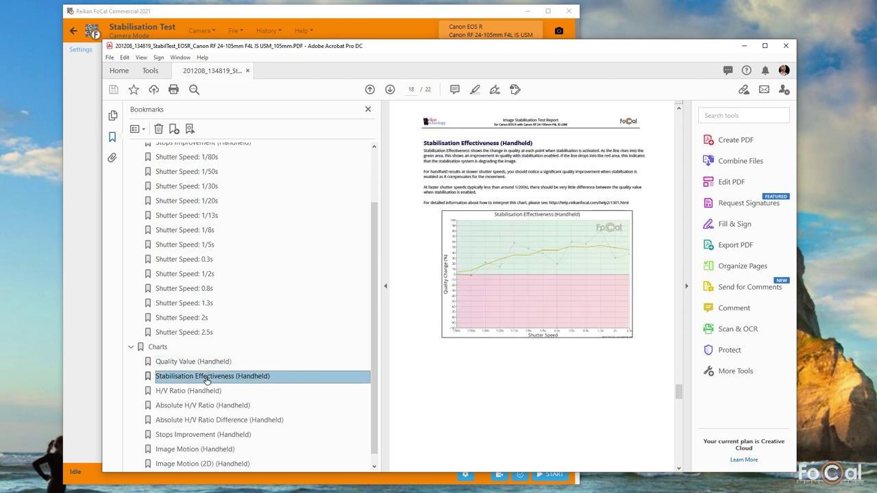